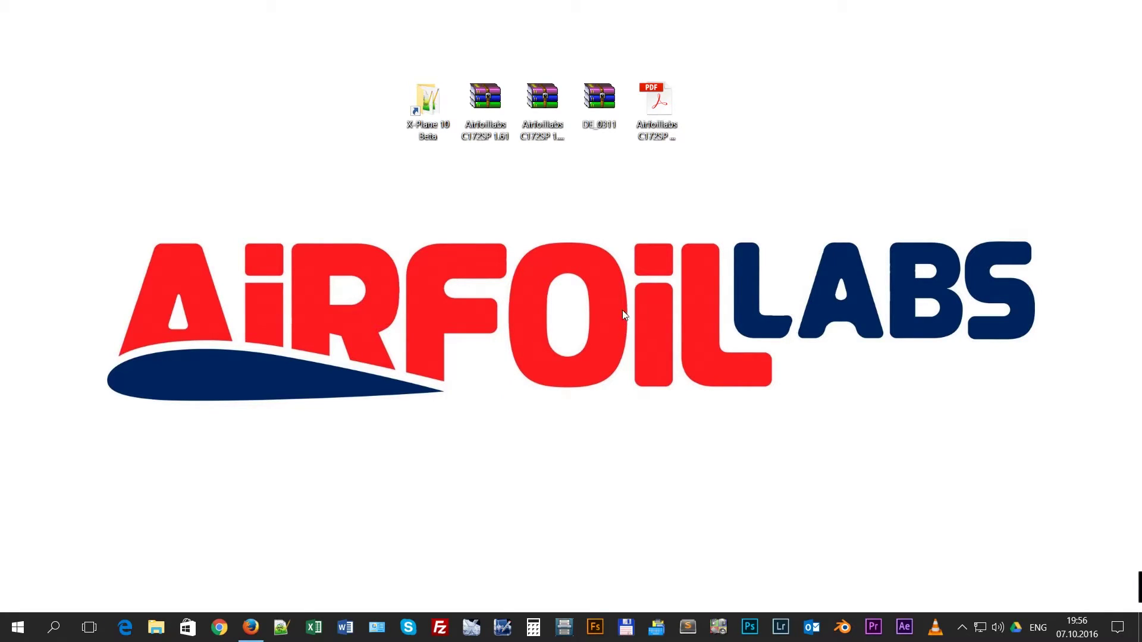
Bring back the x-plane.org forum thread and scroll through its DE_0311.zip install instruction images.
left_click(594, 127)
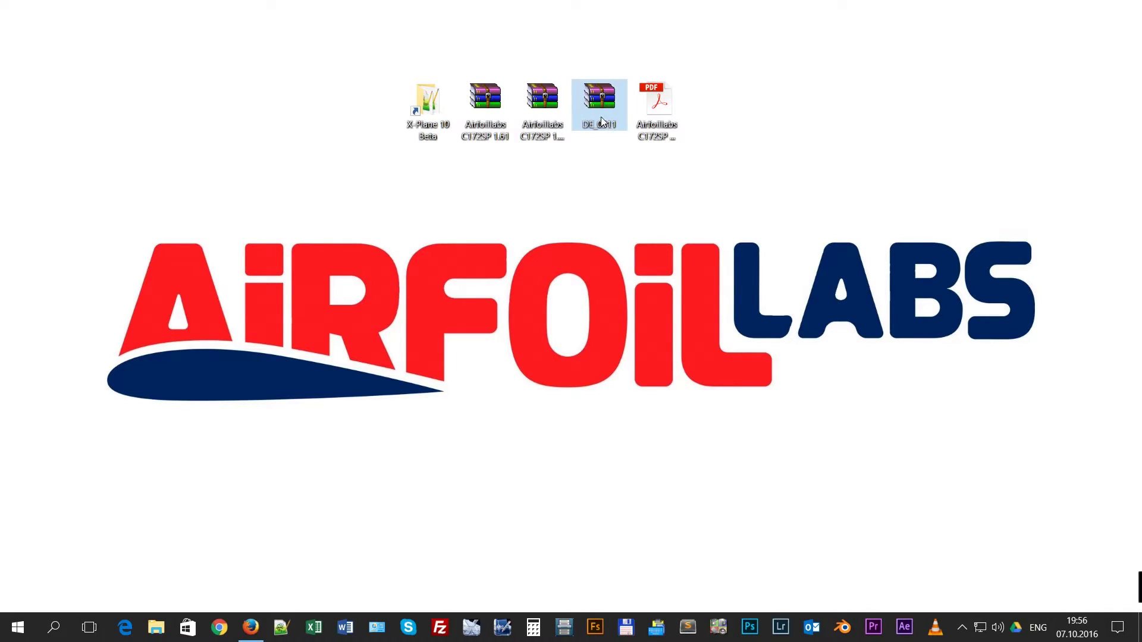
left_click(265, 634)
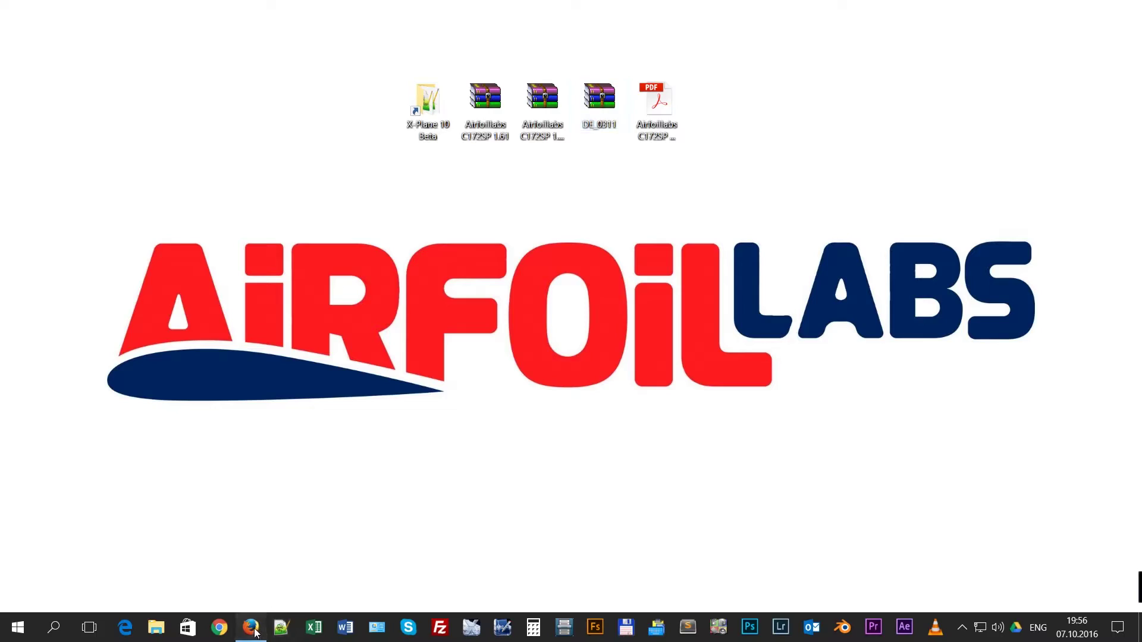
scroll(416, 376, "down", 4)
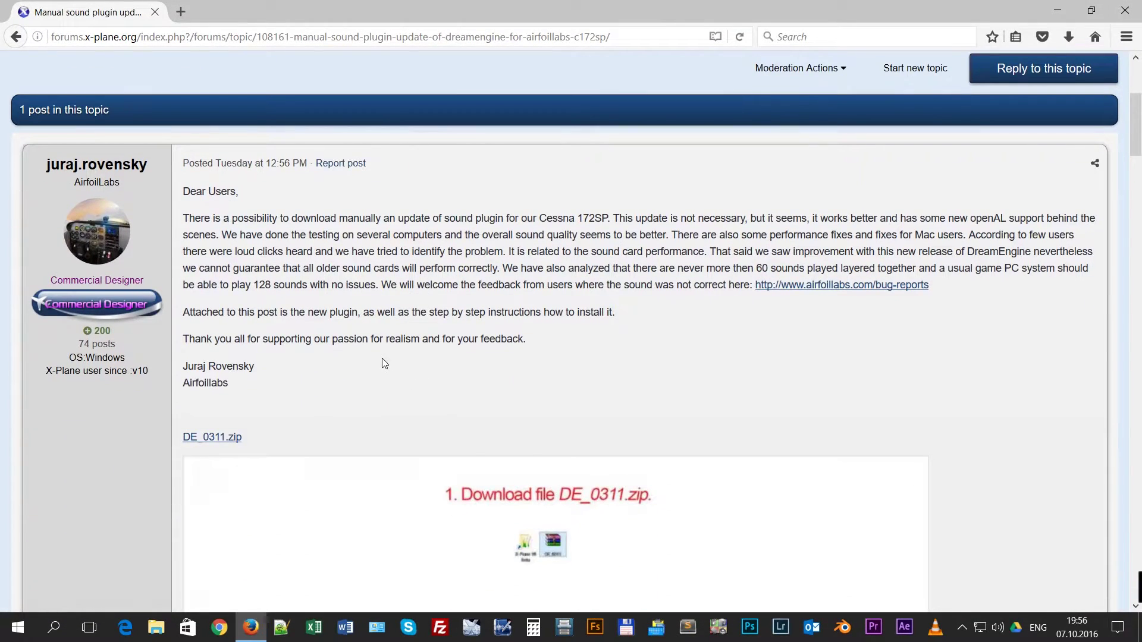
scroll(382, 360, "up", 2)
scroll(382, 359, "down", 2)
scroll(331, 356, "up", 4)
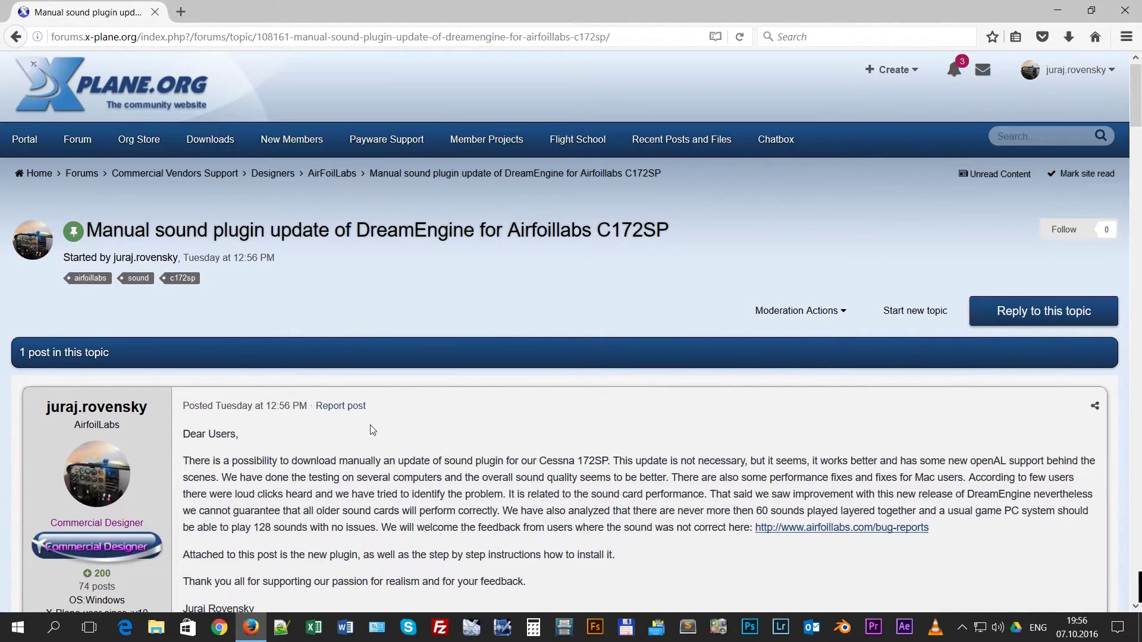
scroll(357, 411, "down", 2)
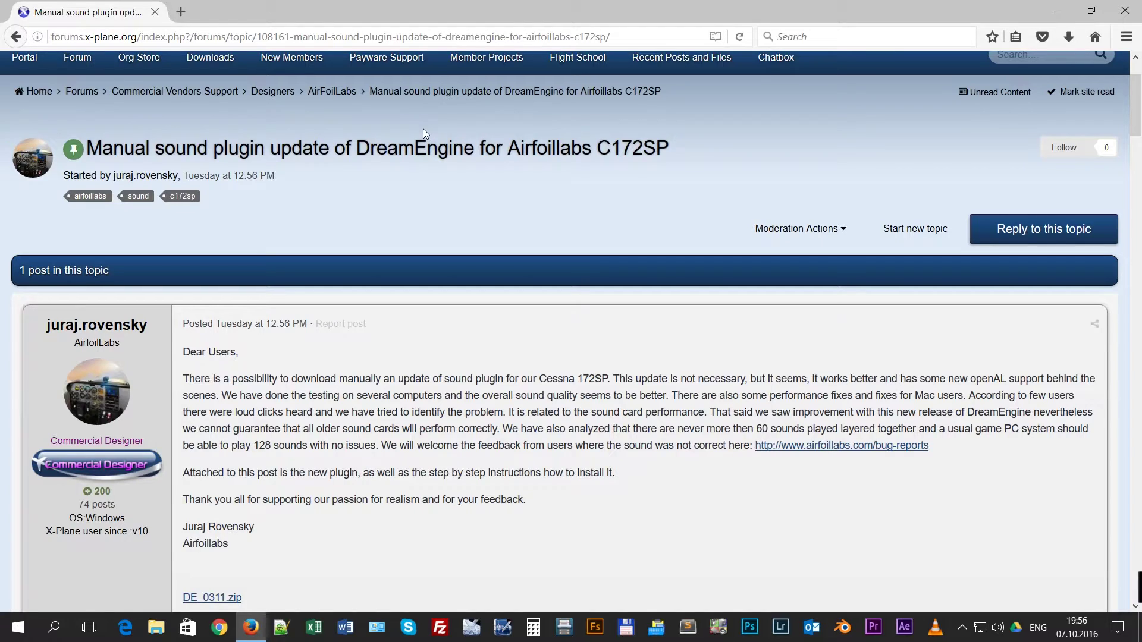
scroll(628, 229, "down", 10)
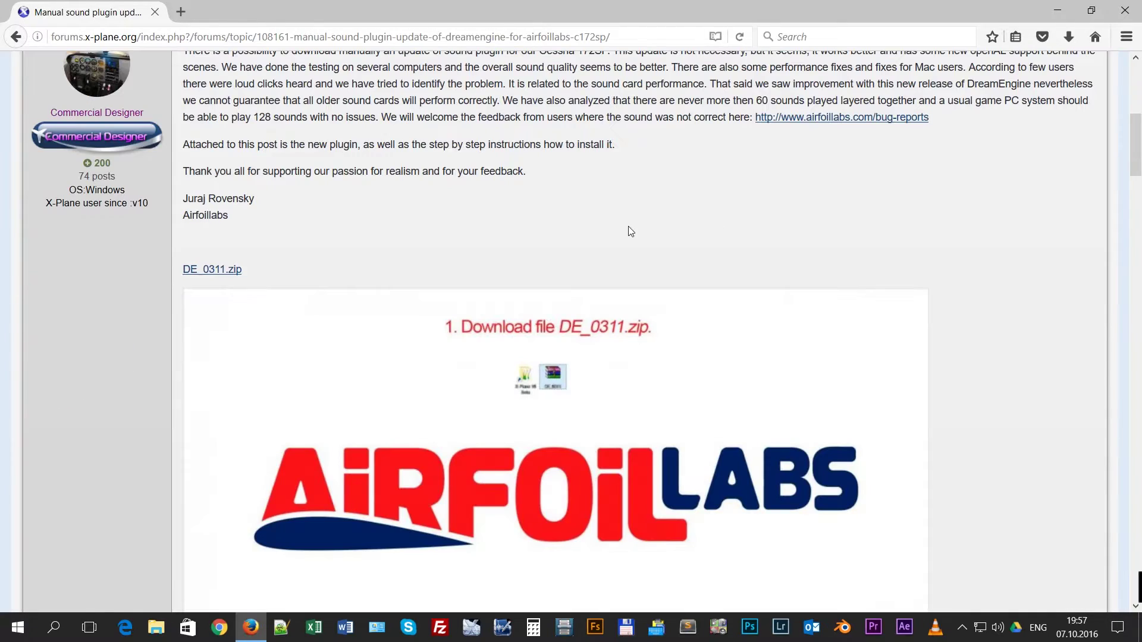
scroll(634, 251, "down", 9)
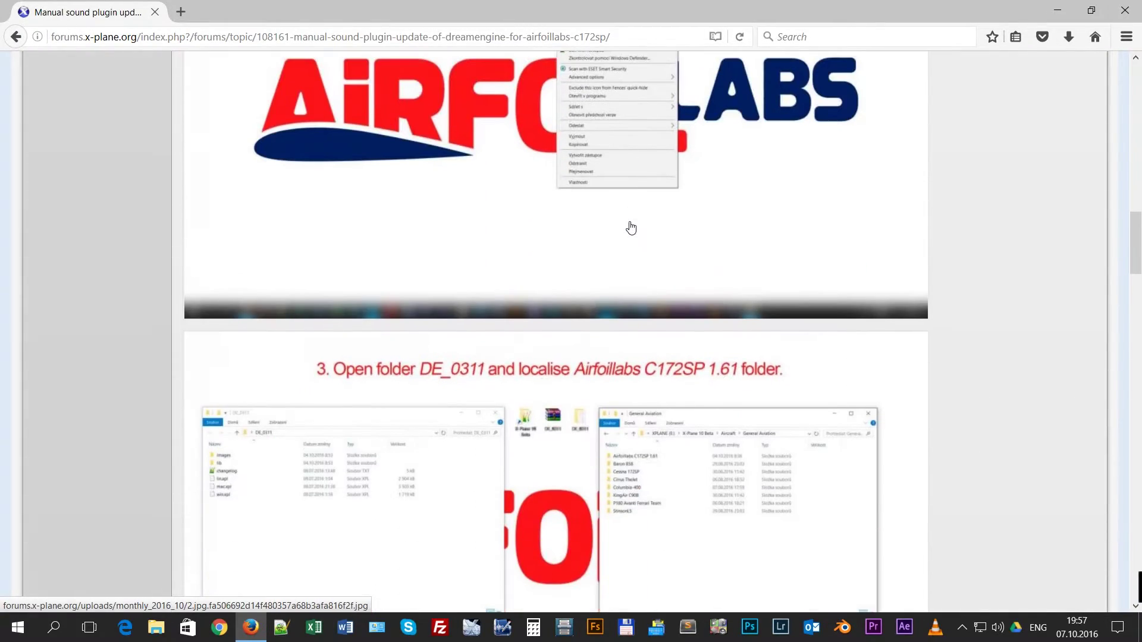
scroll(748, 325, "down", 15)
scroll(726, 332, "up", 20)
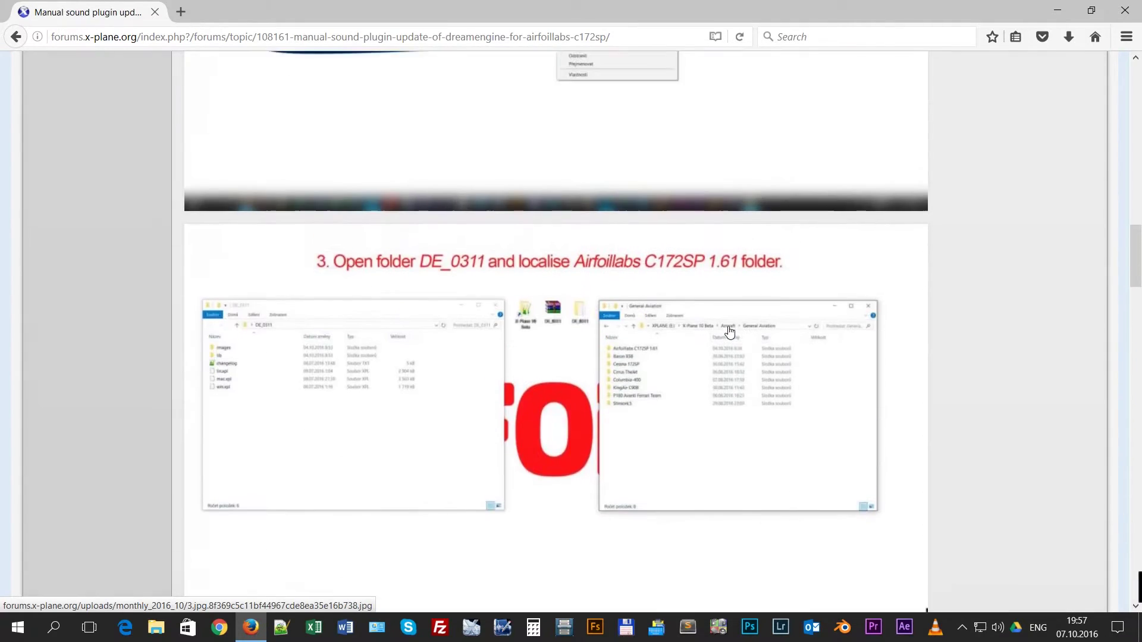
scroll(730, 333, "up", 12)
scroll(730, 332, "down", 6)
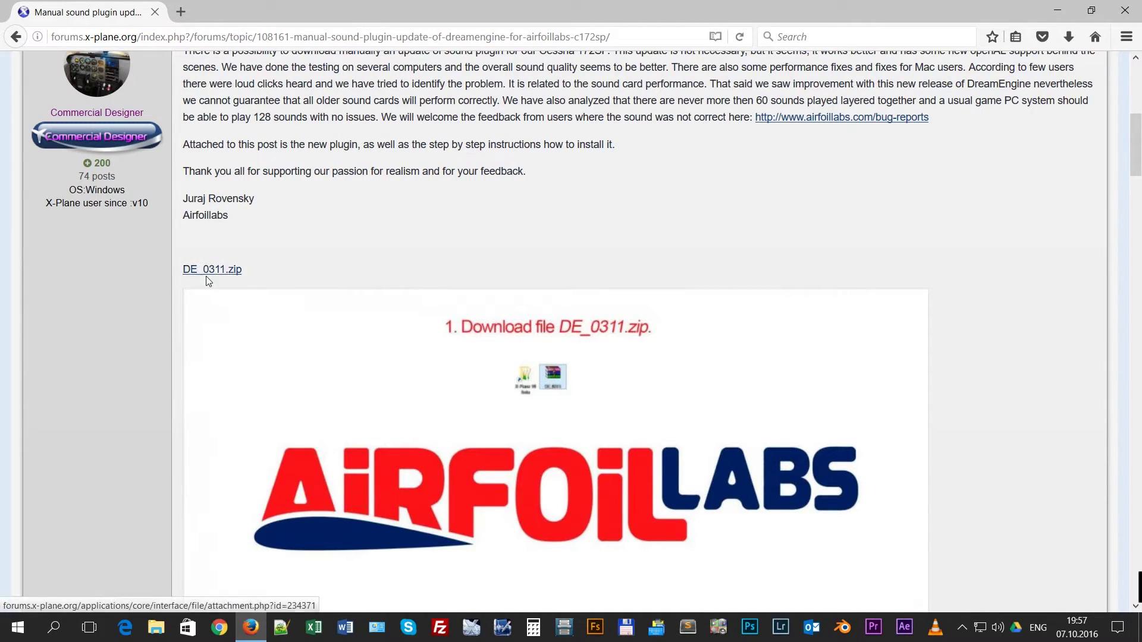
Minimize Firefox and extract the desktop's DE_0311 archive with 'Extract to DE_0311\'.
left_click(1057, 10)
left_click(600, 101)
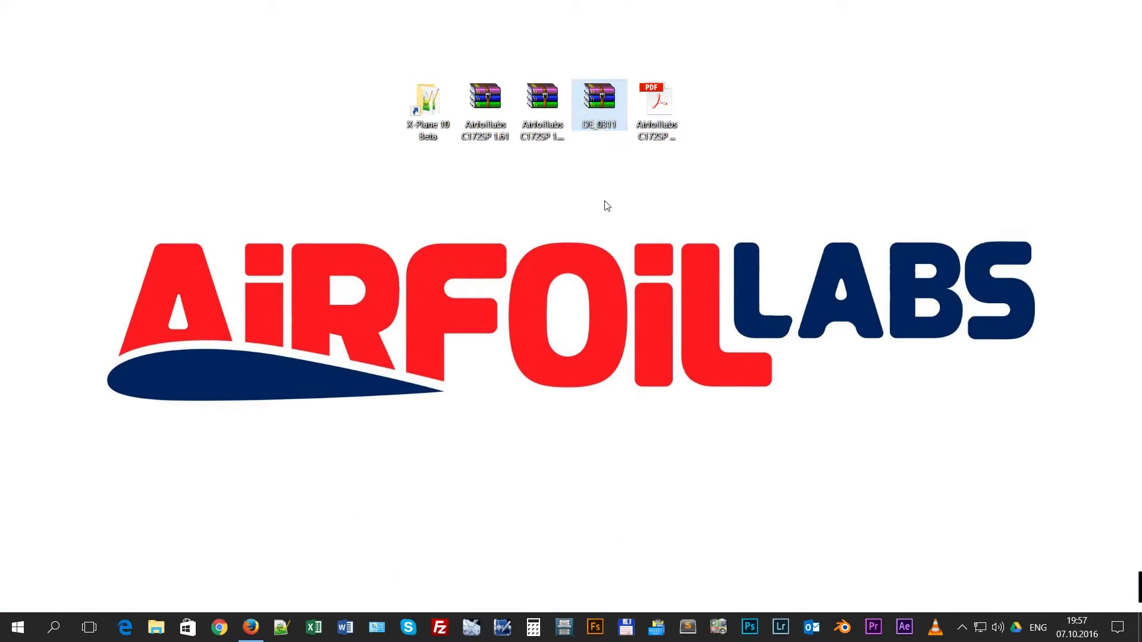
mouse_move(602, 110)
left_mouse_down()
mouse_move(601, 223)
mouse_move(598, 118)
left_mouse_up()
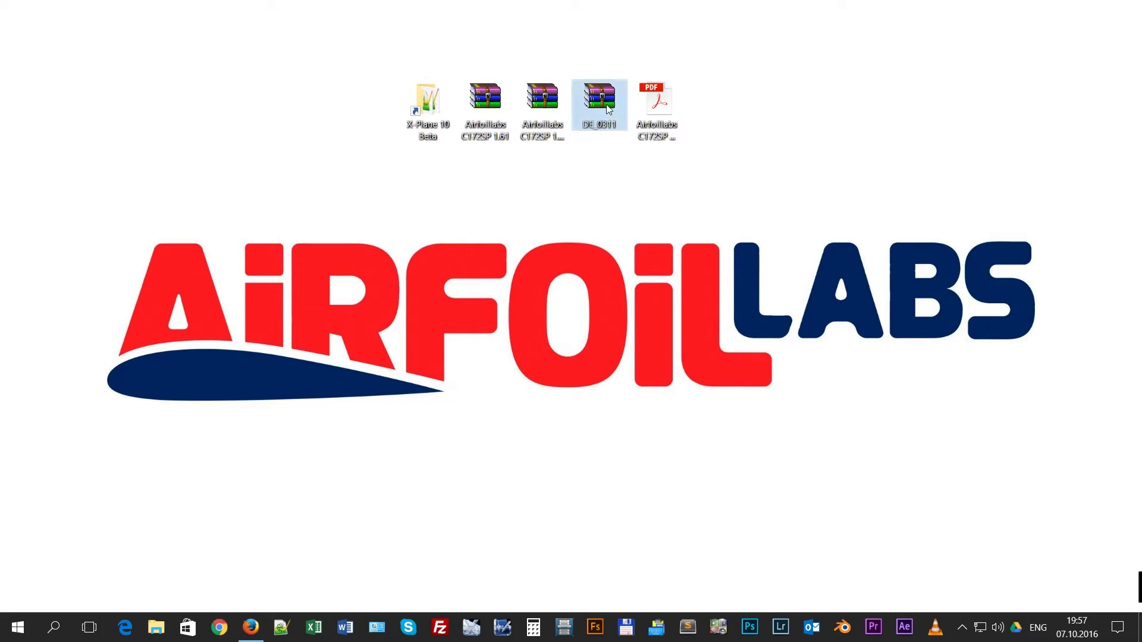
right_click(606, 105)
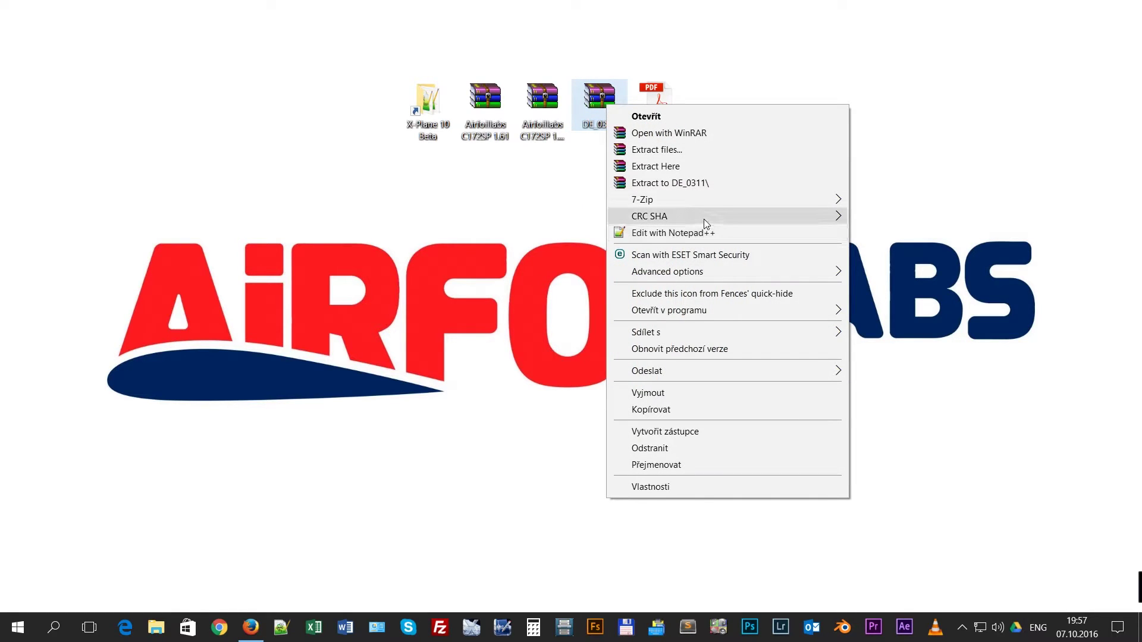
left_click(699, 185)
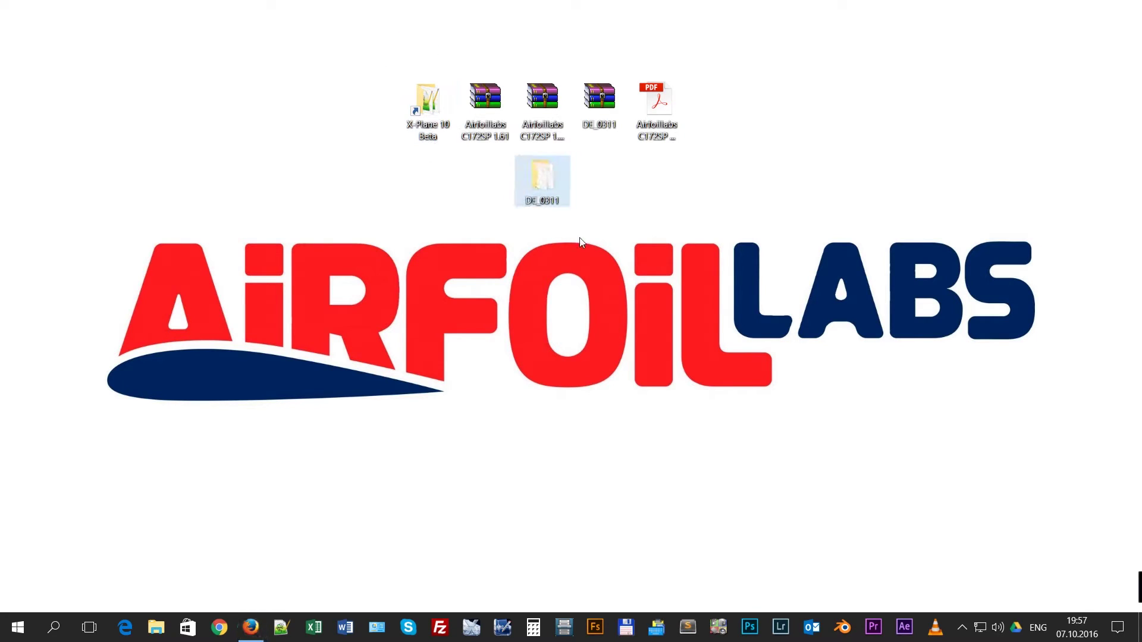
Browse X-Plane 10 Beta > Aircraft > General Aviation > Airfoillabs C172SP 1.61 in a left-side window.
double_click(428, 107)
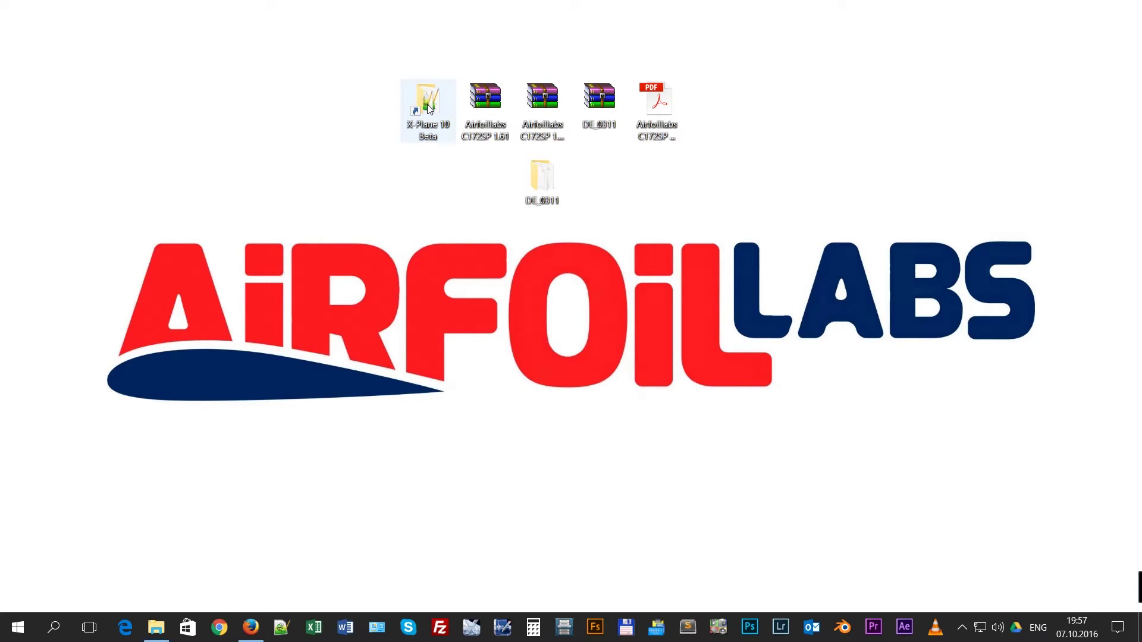
left_click_drag(774, 11, 257, 29)
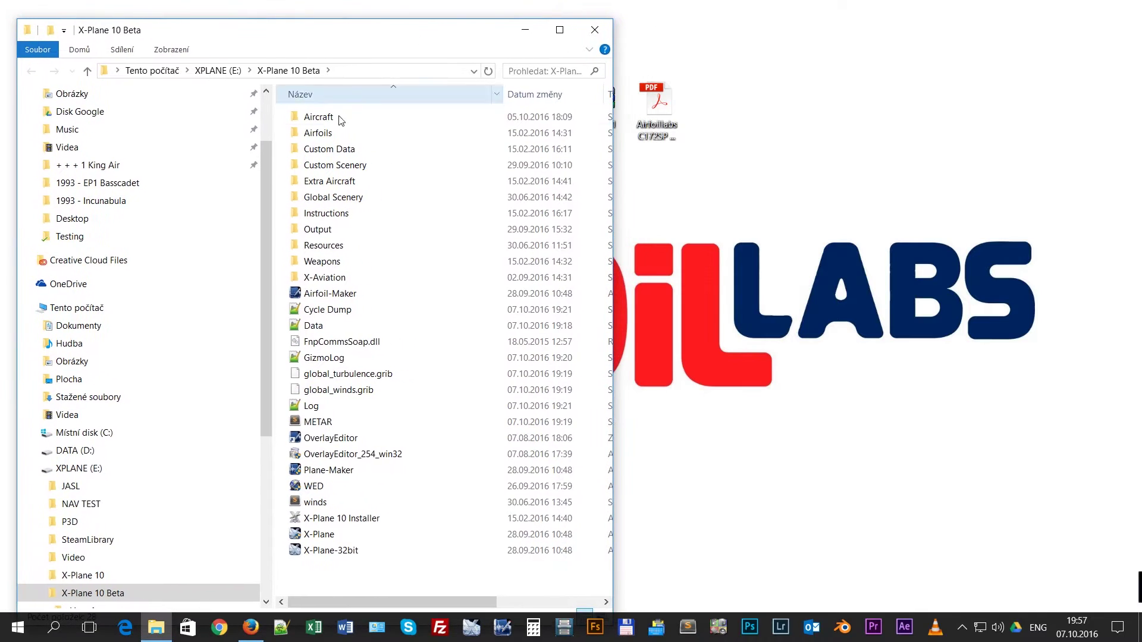
double_click(327, 118)
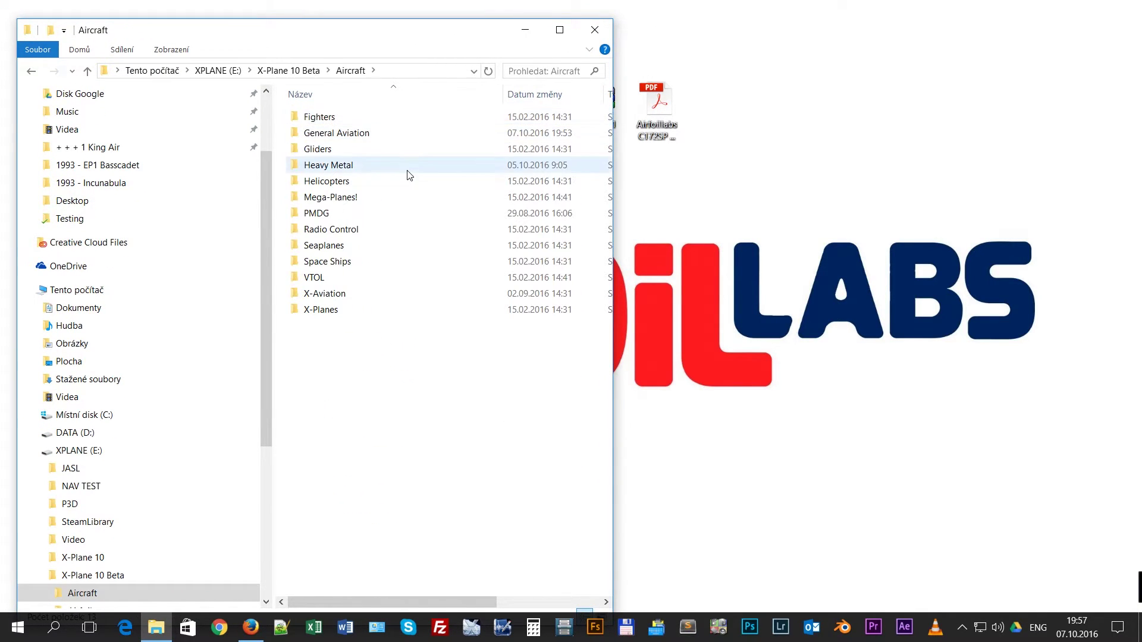
double_click(359, 133)
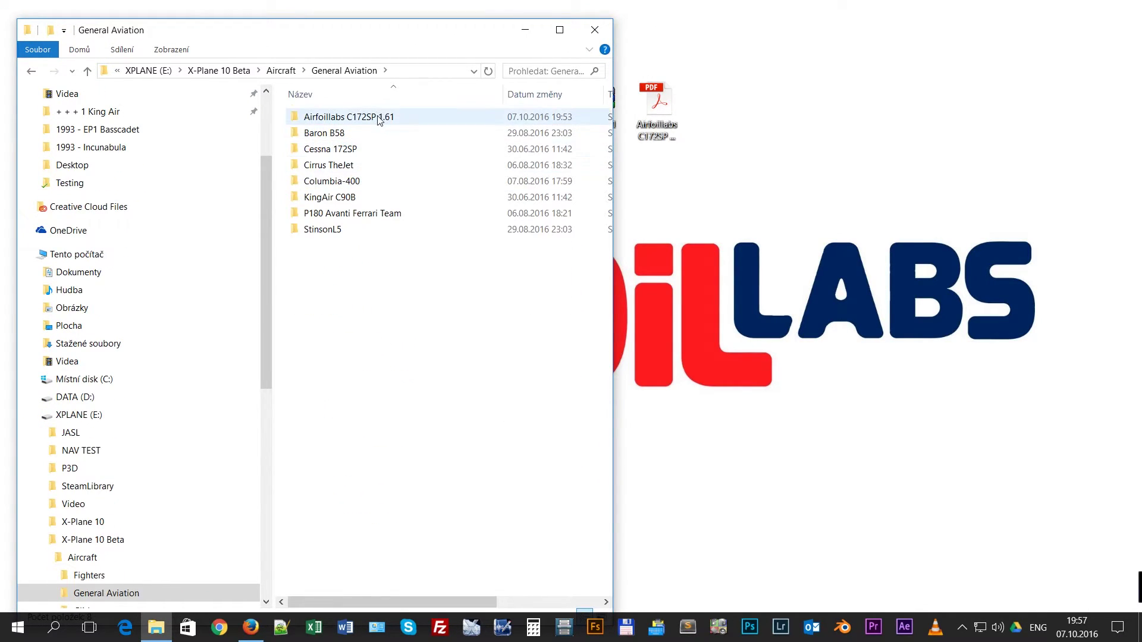
double_click(379, 119)
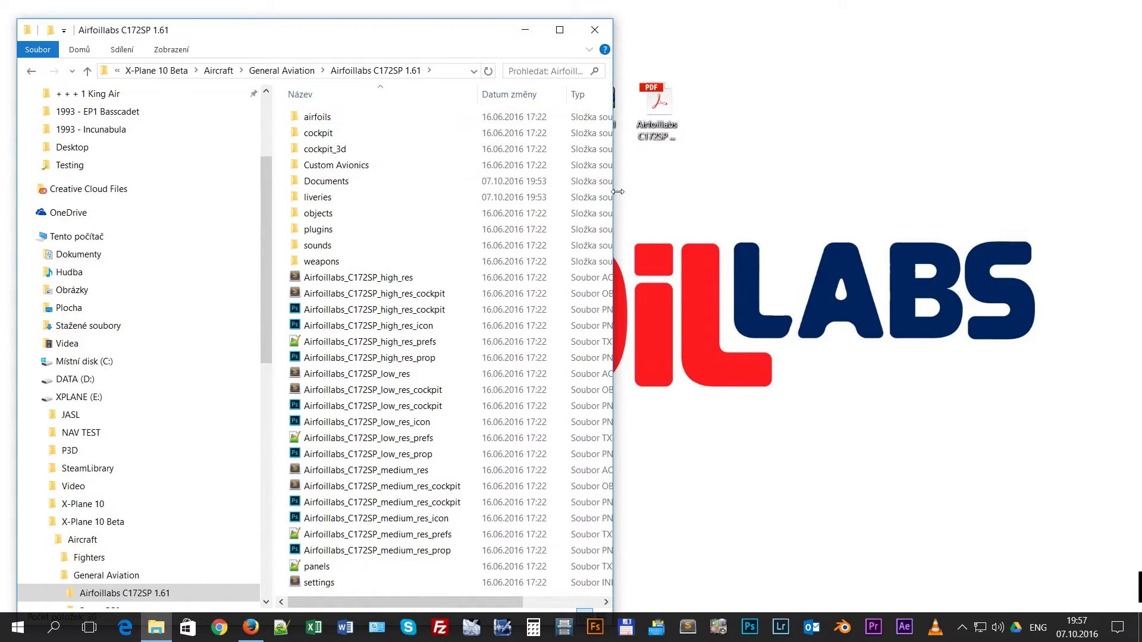
Open DE_0311 snapped to the right, widen both windows, and enter the aircraft's plugins folder.
left_click_drag(614, 191, 382, 191)
double_click(542, 177)
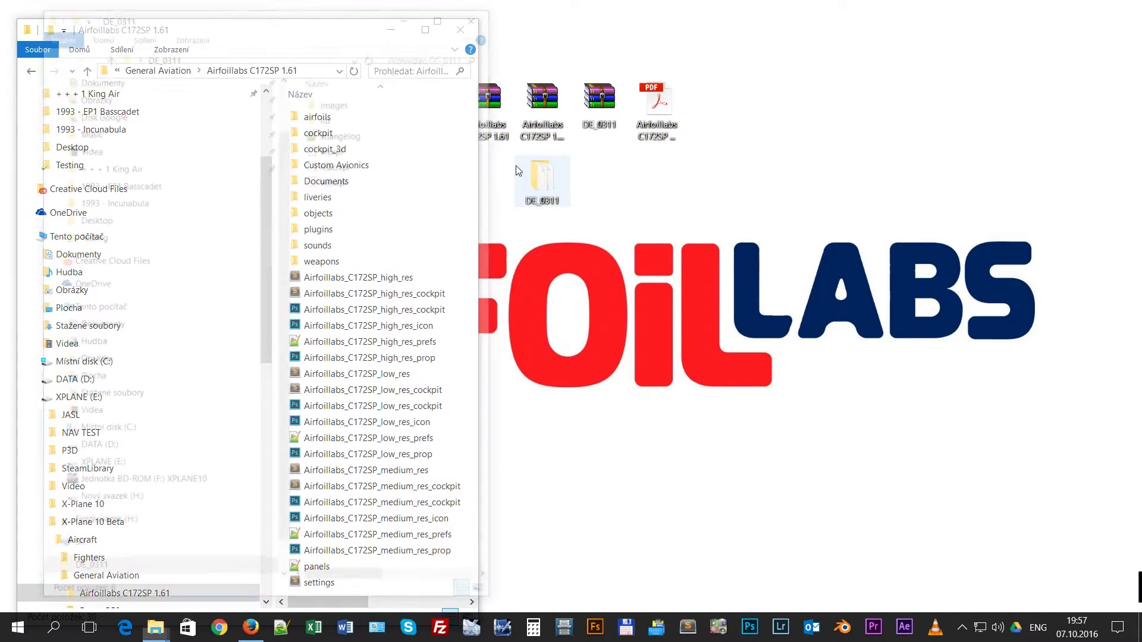
left_click_drag(379, 26, 1049, 52)
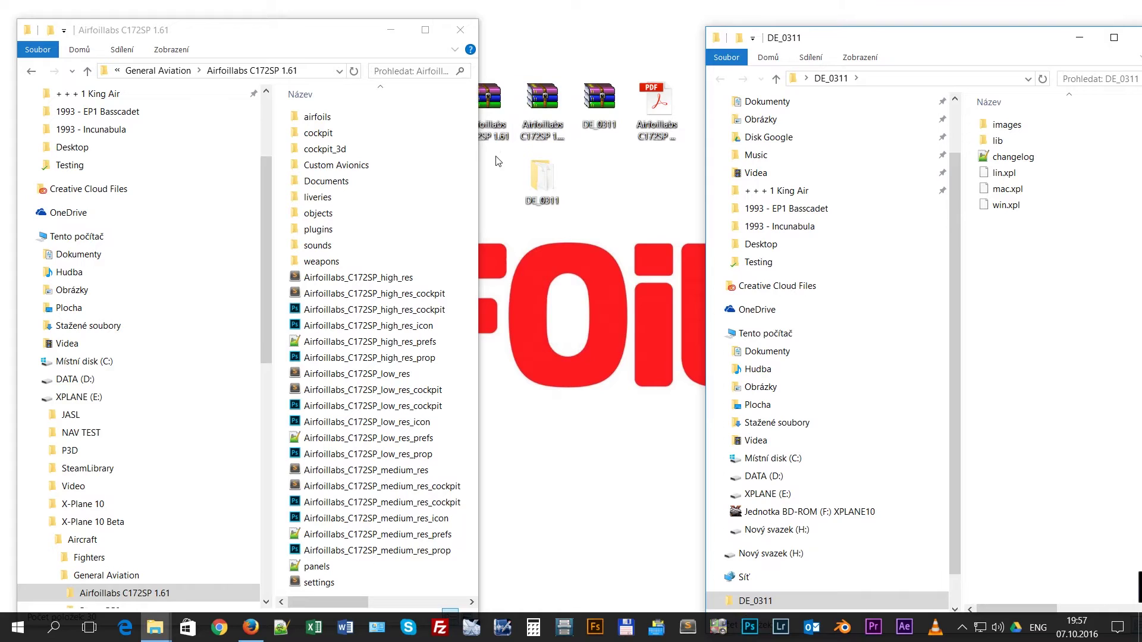
left_click_drag(474, 172, 605, 172)
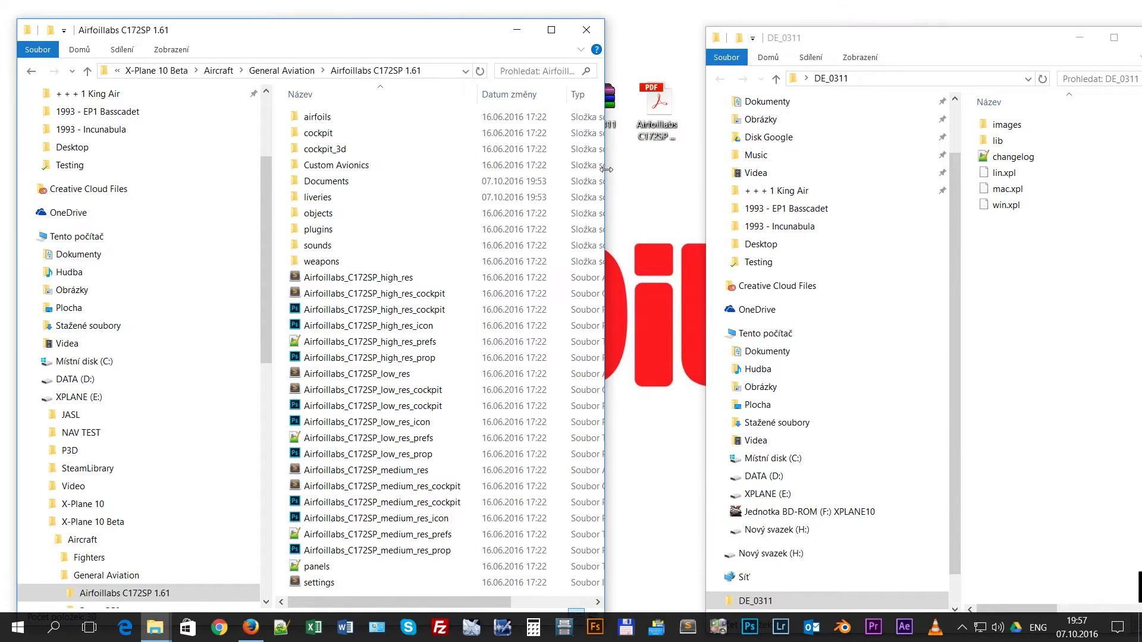
left_click_drag(703, 183, 632, 184)
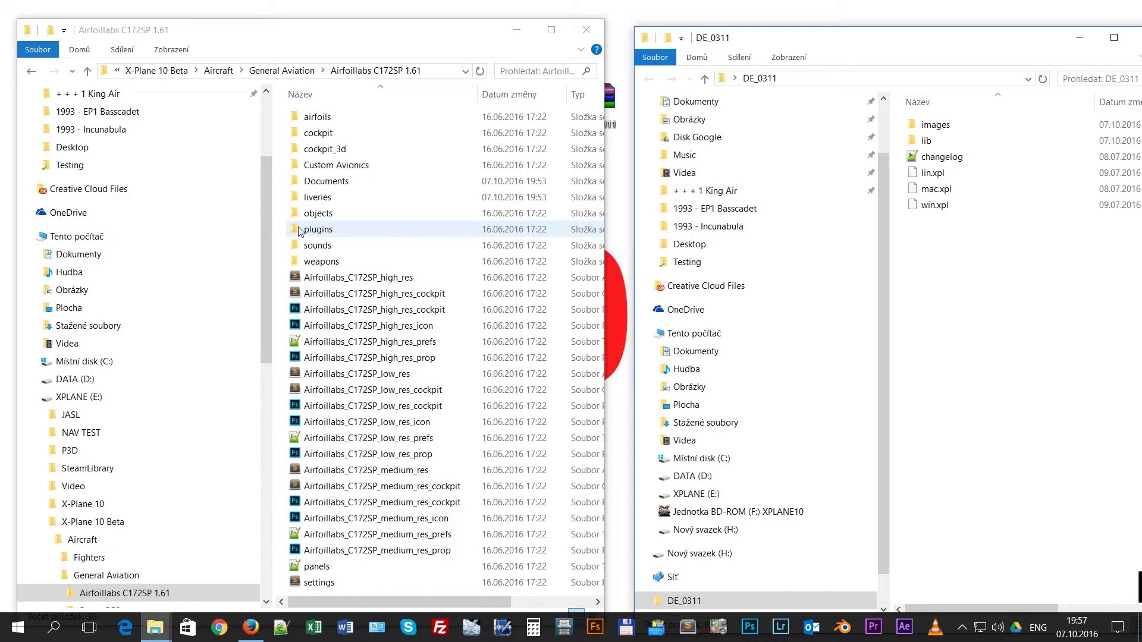
double_click(333, 230)
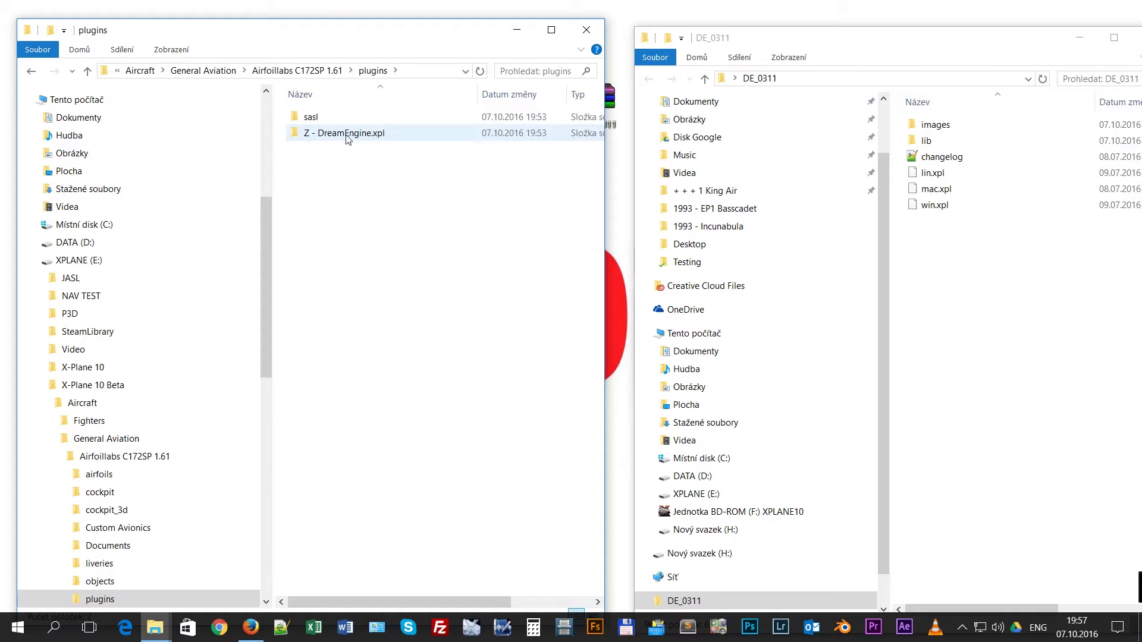
Open the Z - DreamEngine.xpl folder and select all six items in DE_0311.
left_click(344, 141)
double_click(344, 138)
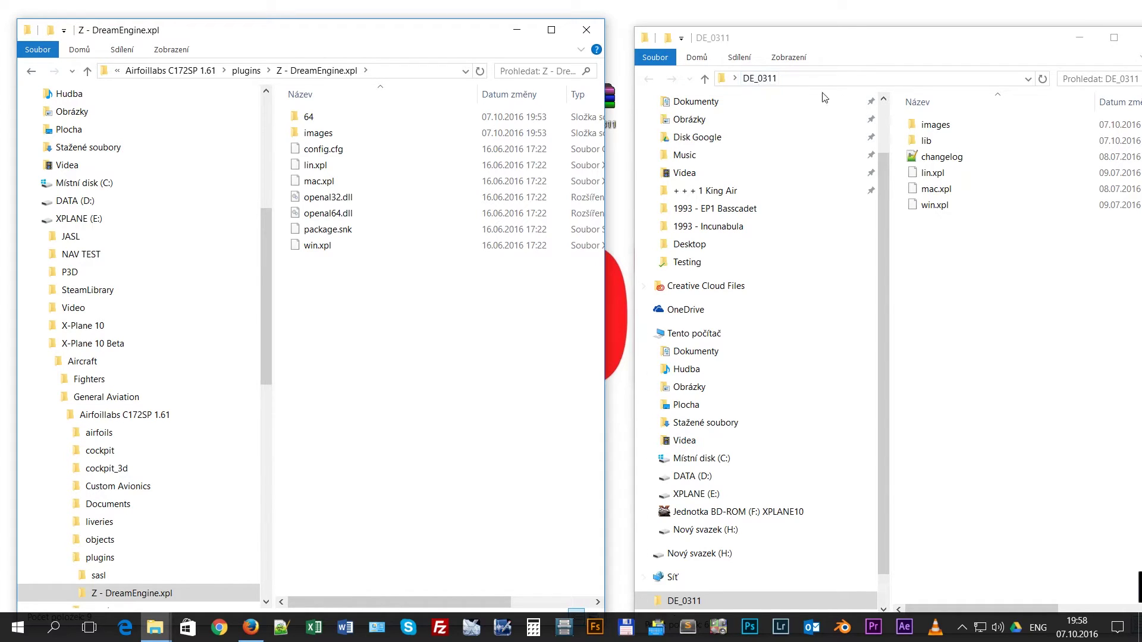
left_click(952, 126)
left_click(946, 204, "shift")
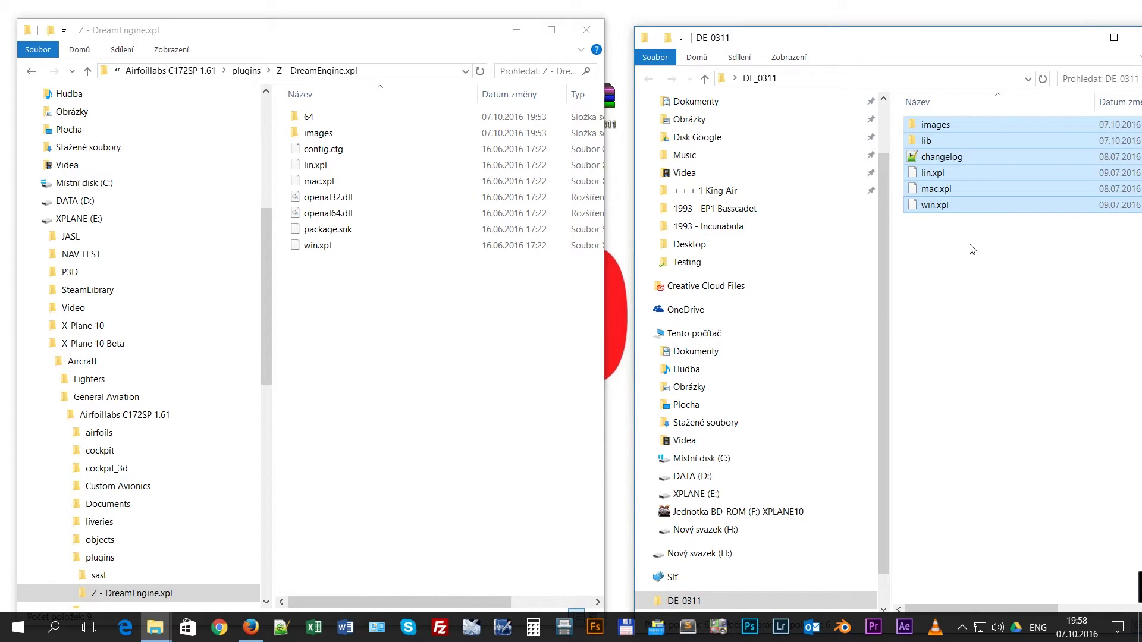
Paste the DE_0311 items into Z - DreamEngine.xpl, replacing the existing same-named files.
left_click(416, 335)
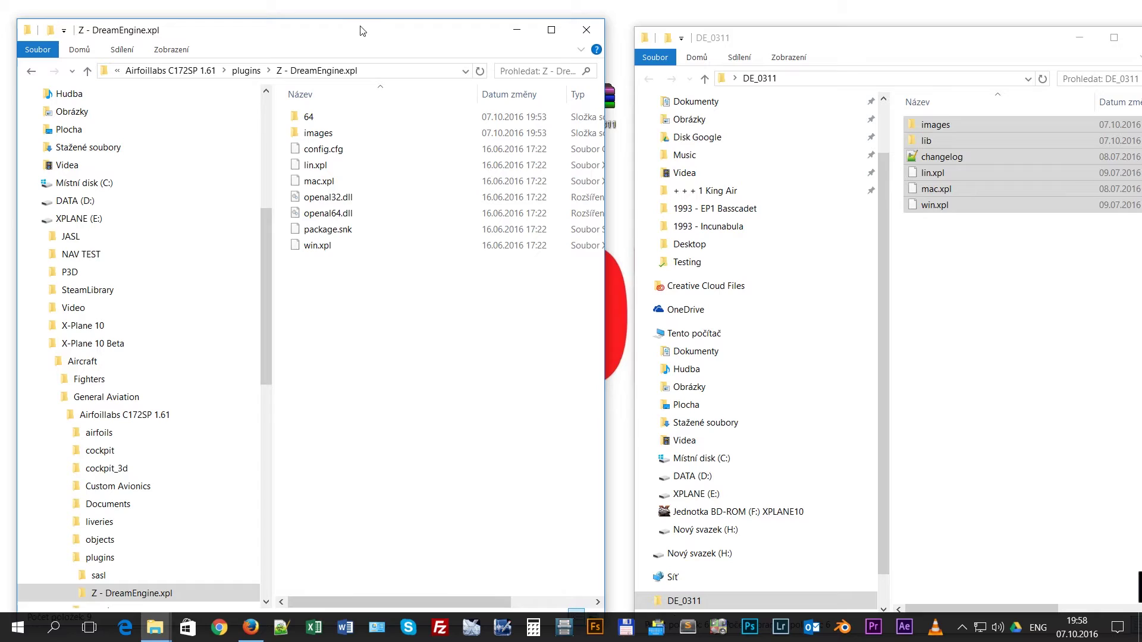
key("ctrl+v")
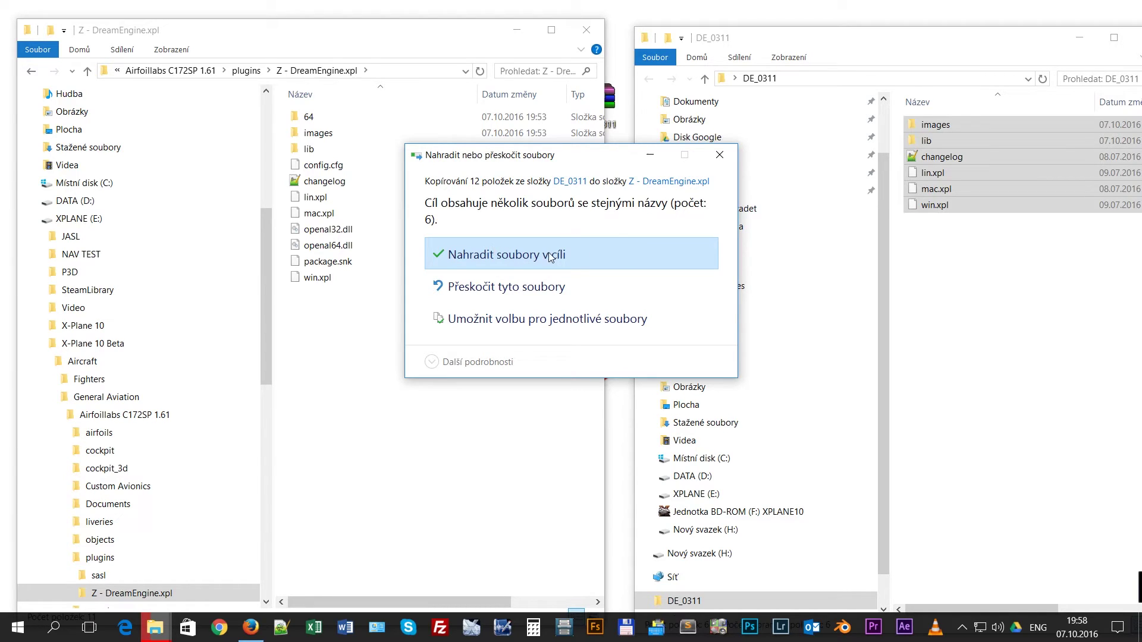
left_click(526, 256)
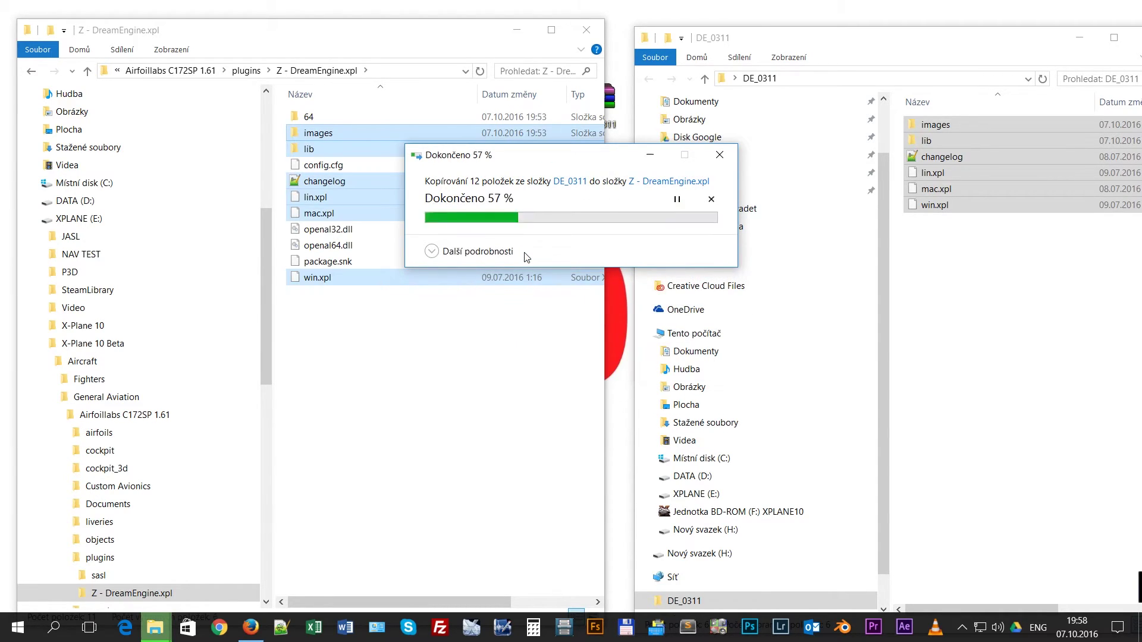
left_click(343, 319)
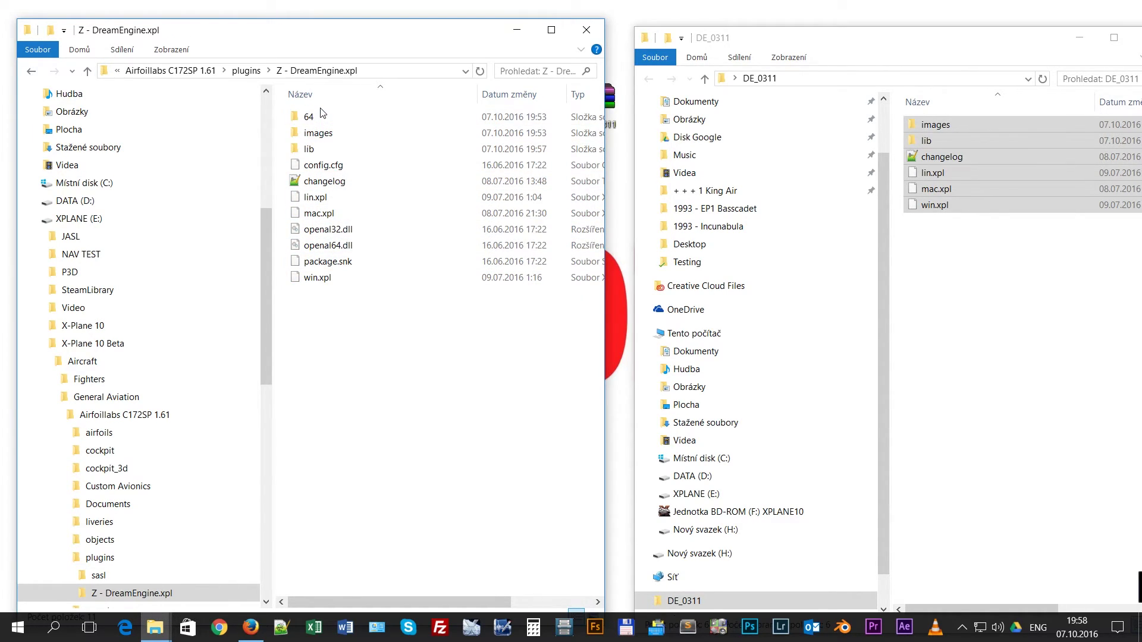
Delete the 64 folder, openal32.dll and openal64.dll from the plugin folder.
mouse_move(324, 117)
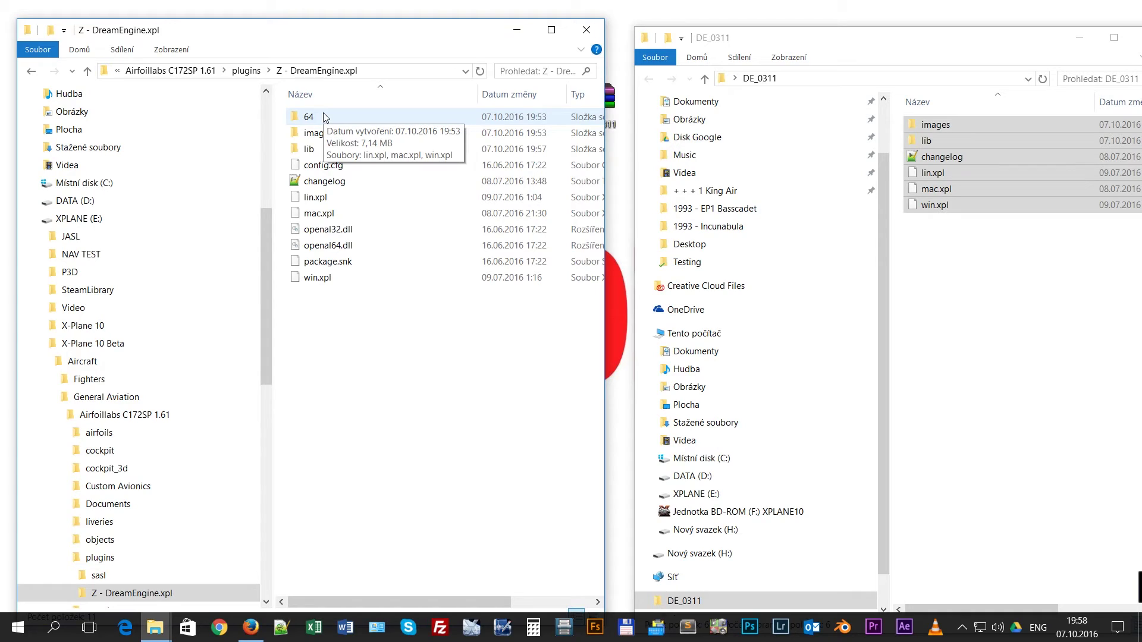
left_click(324, 115)
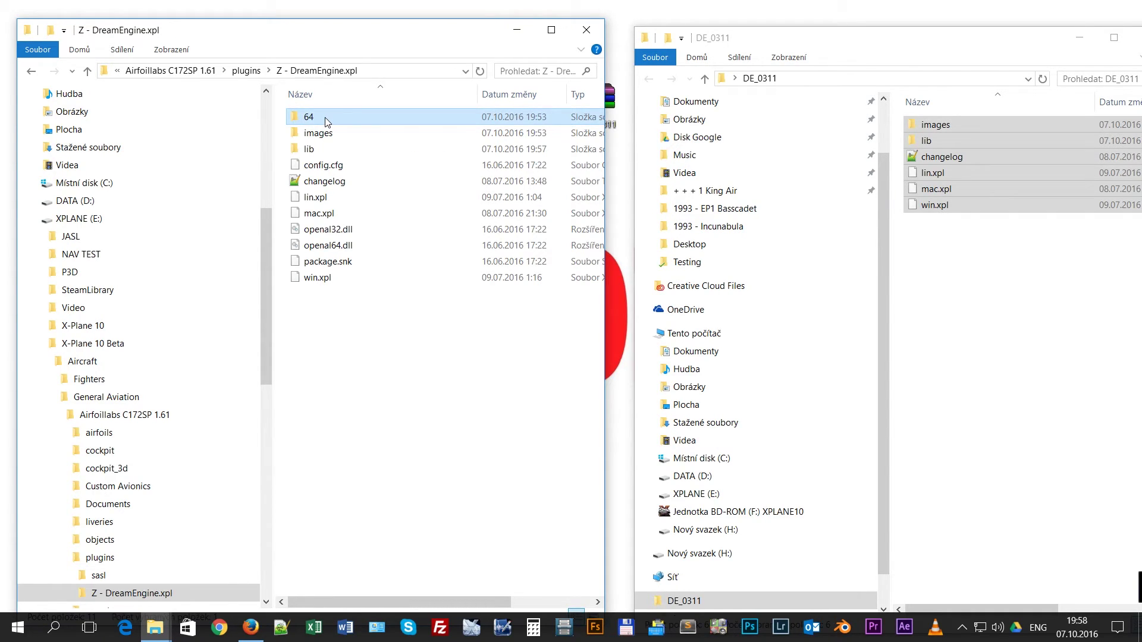
left_click(349, 233, "ctrl")
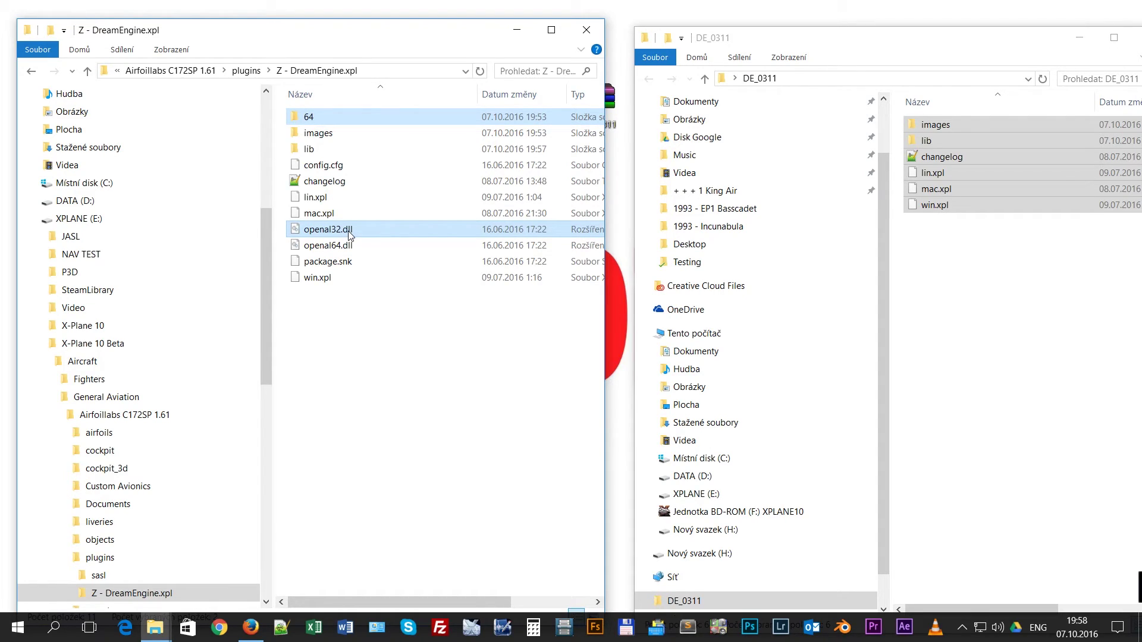
left_click(352, 246, "ctrl")
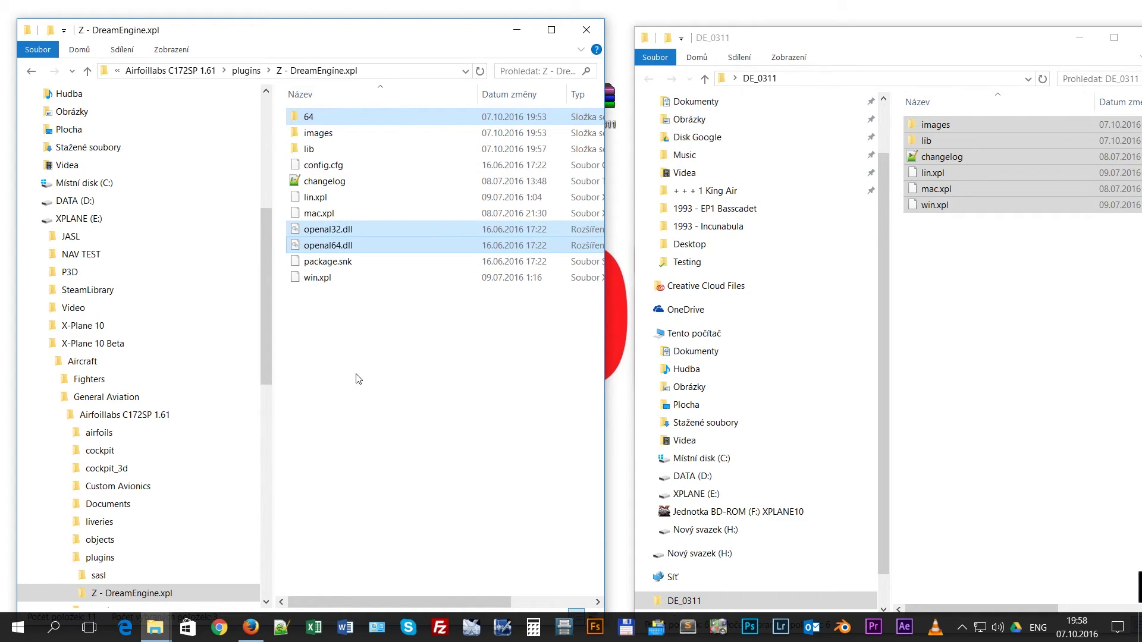
key("Delete")
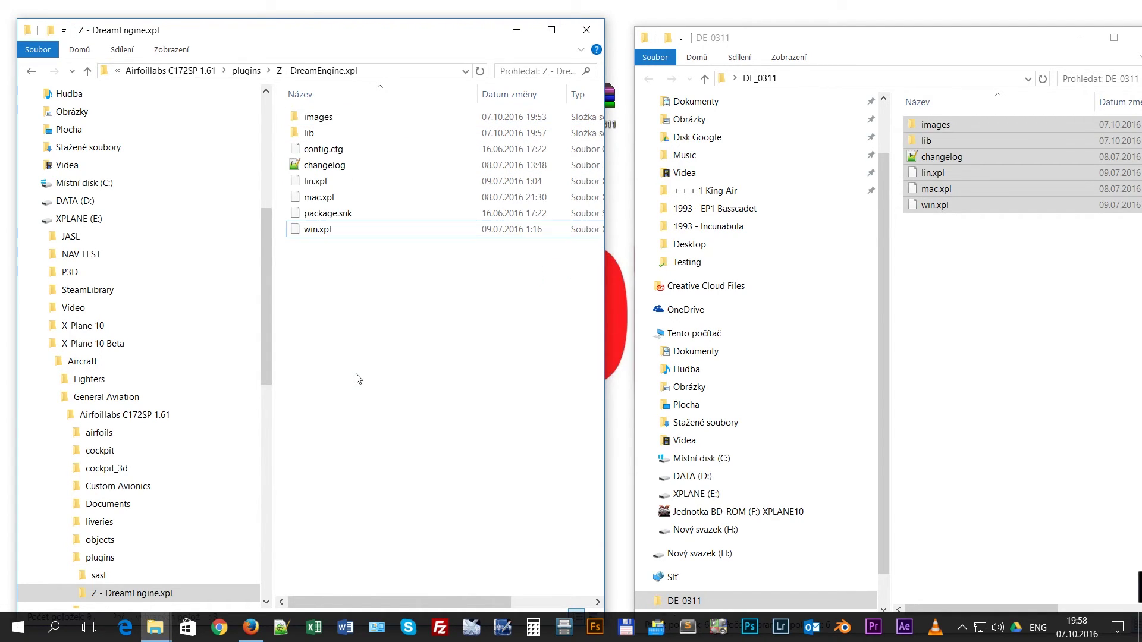
Close the DE_0311 window and move the DreamEngine folder window aside.
left_click_drag(848, 43, 702, 76)
left_click(797, 76)
left_click_drag(305, 34, 414, 36)
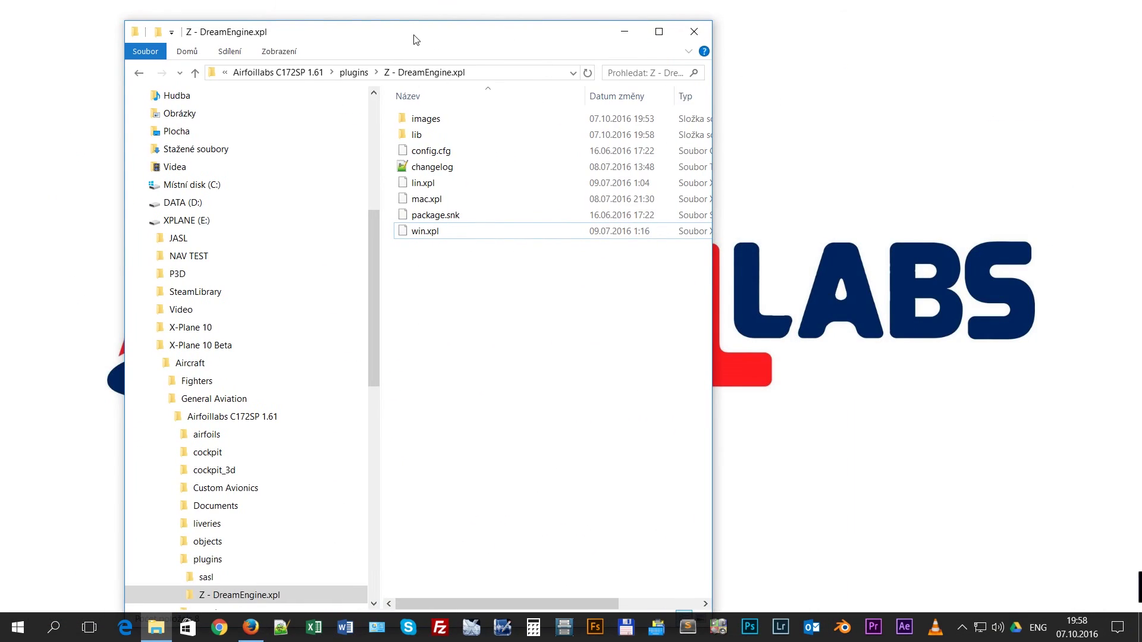
left_click(693, 32)
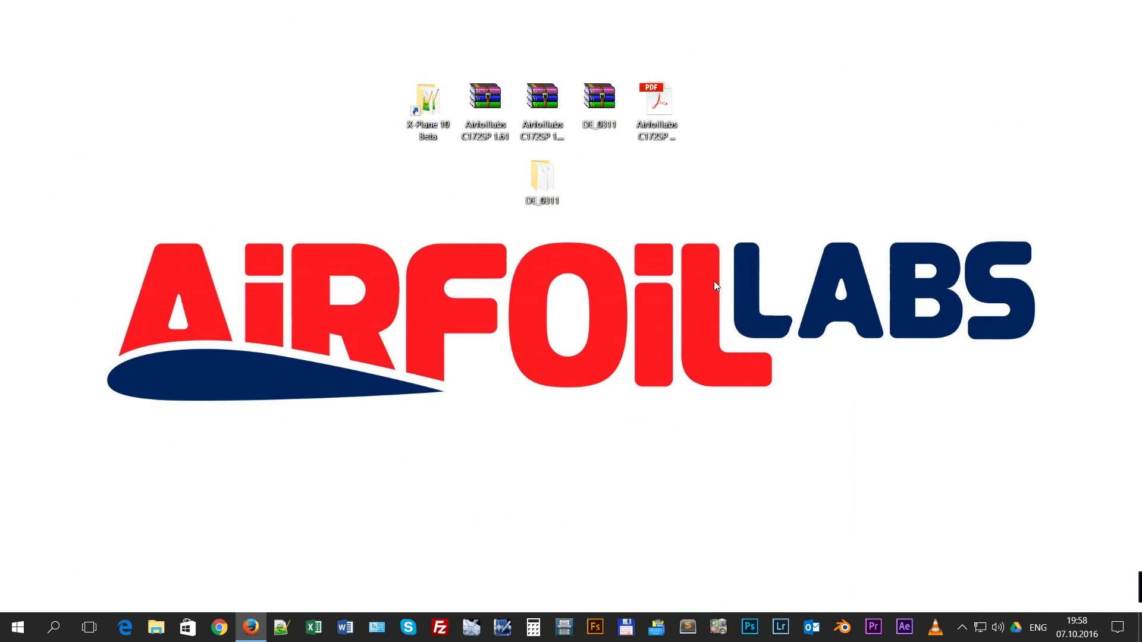